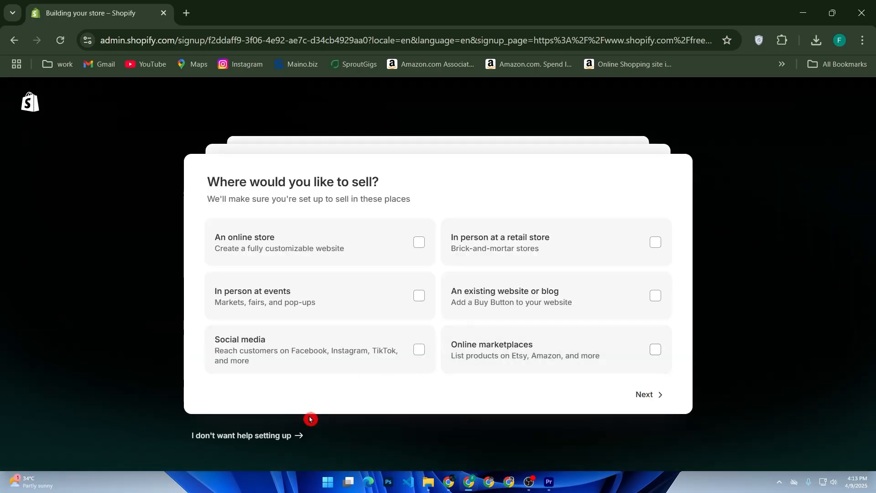
Step: Skip the guided store setup and open the Shopify App Store from the recommended apps list
left_click(271, 435)
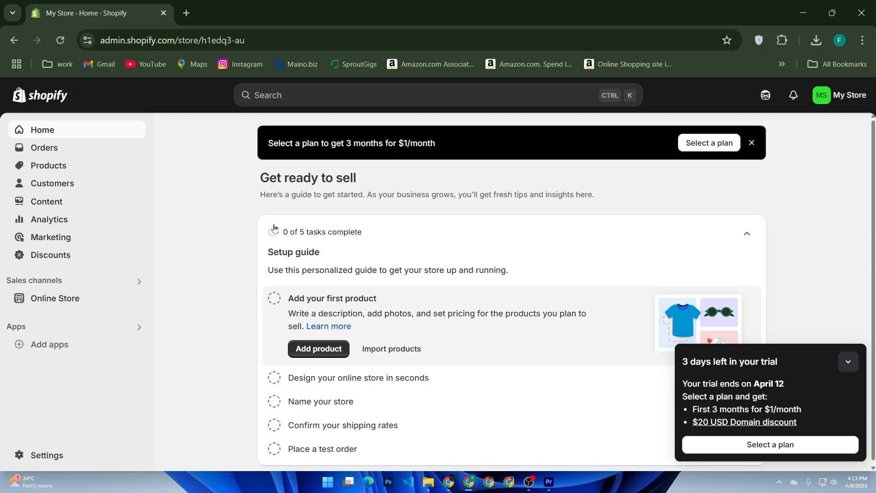
left_click(82, 349)
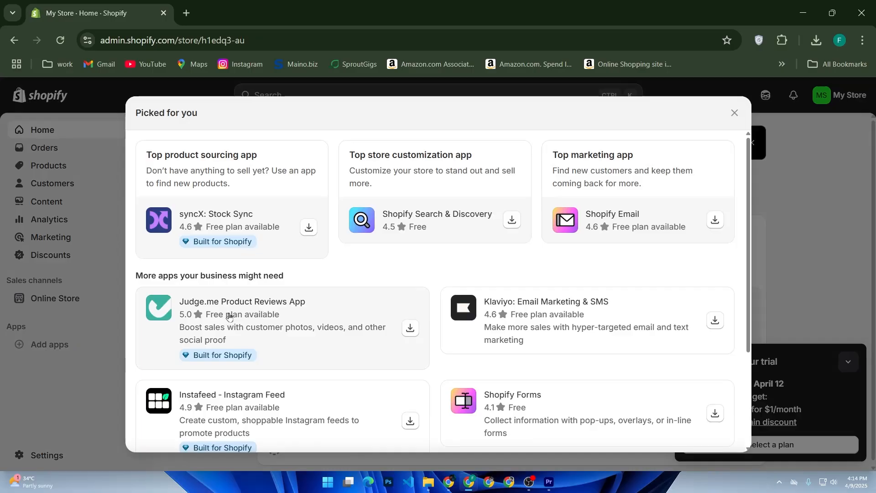
scroll(259, 311, "down", 2)
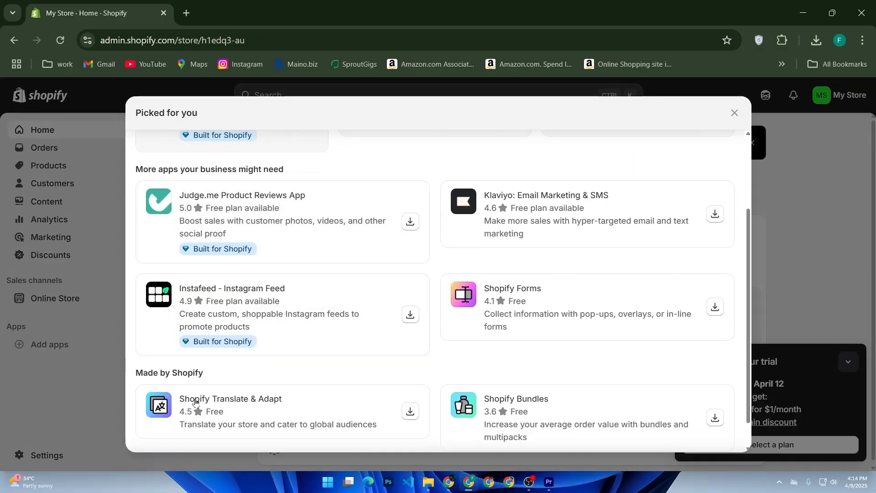
scroll(355, 364, "down", 1)
left_click(308, 436)
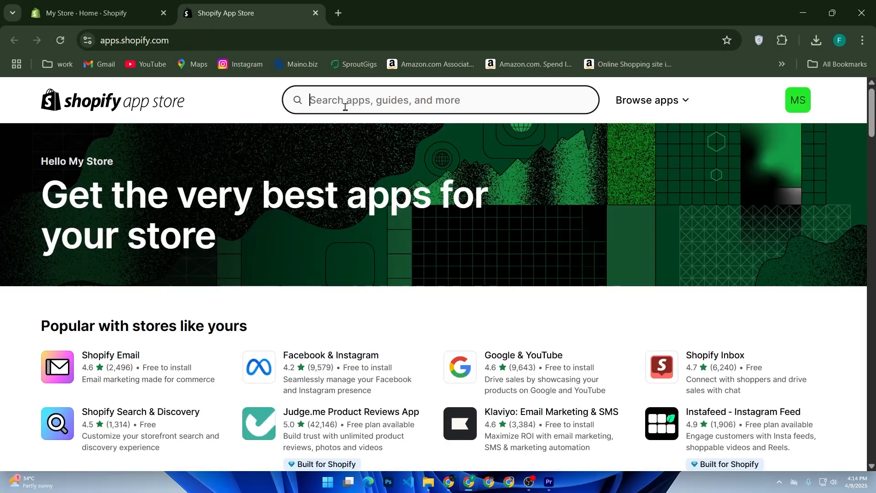
Step: Search the Shopify App Store for "product slider"
left_click(345, 107)
type("pro")
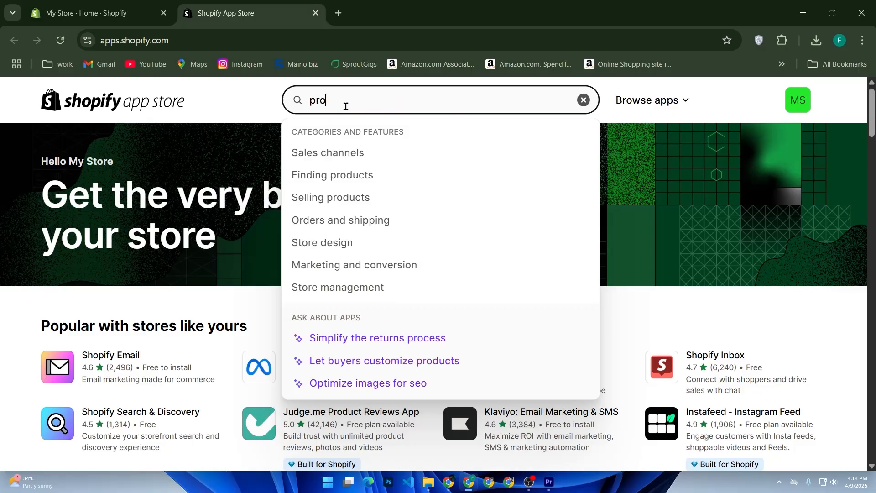
type("duct as")
key("BackSpace")
key("BackSpace")
type("slide")
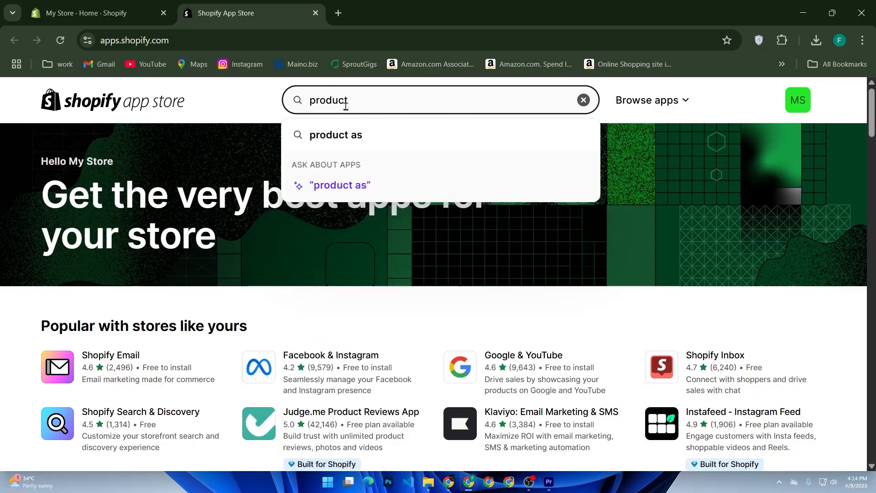
type("r")
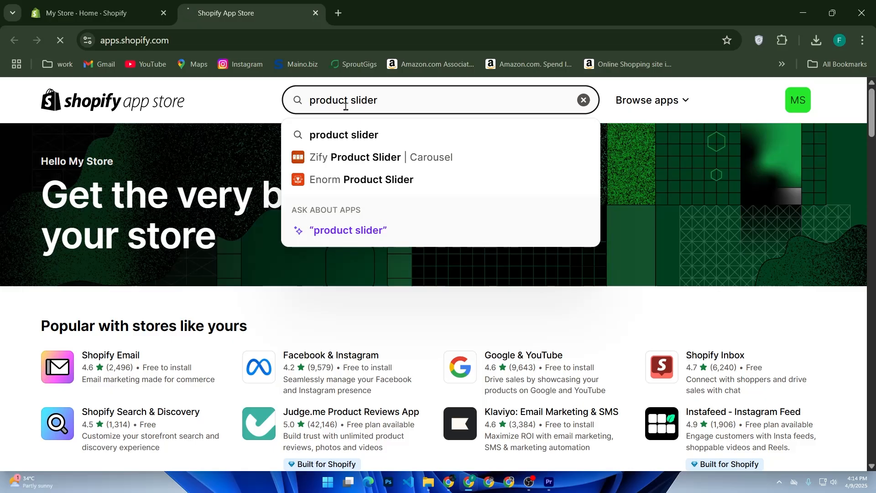
key("Return")
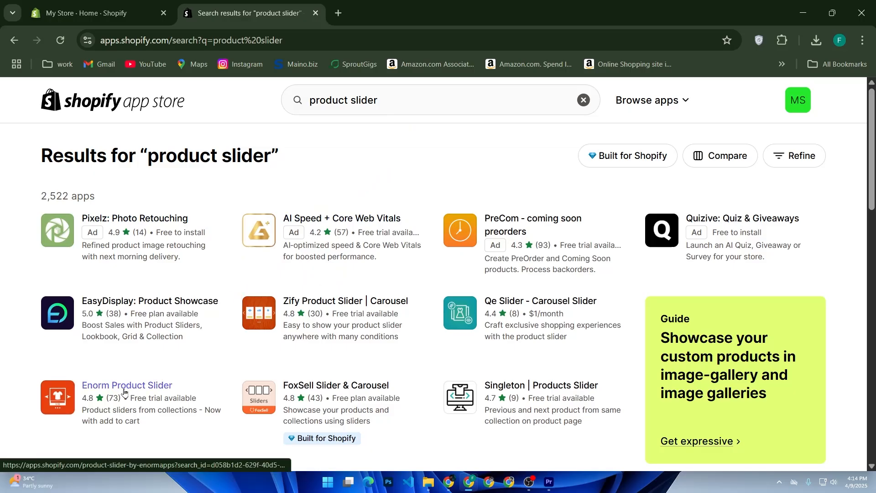
Step: Install the Enorm Product Slider app and review the plan and payment options for its subscription
left_click(144, 387)
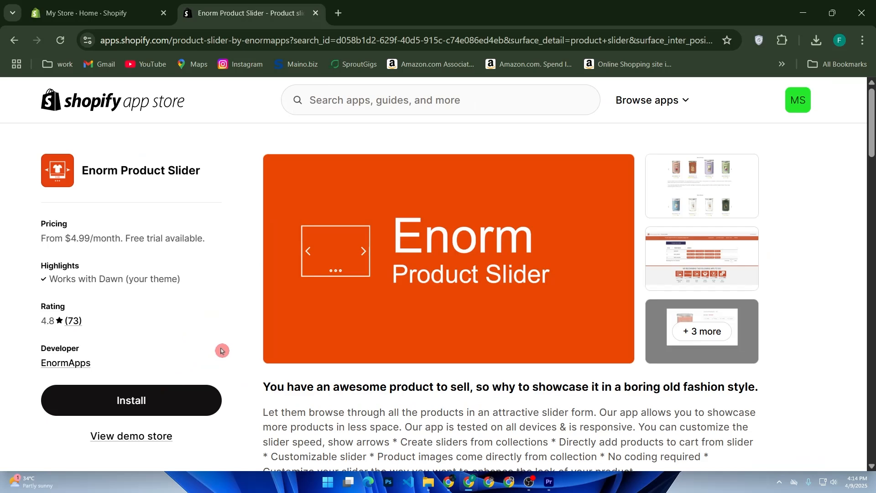
left_click(142, 396)
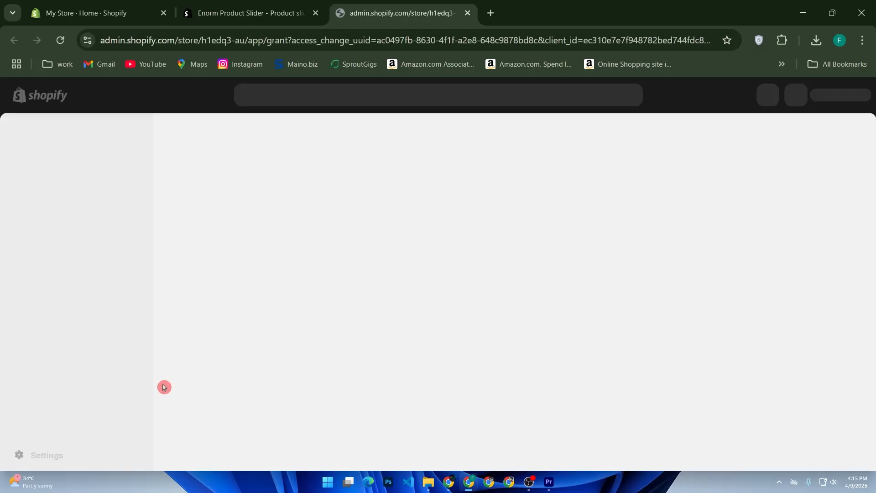
left_click(679, 376)
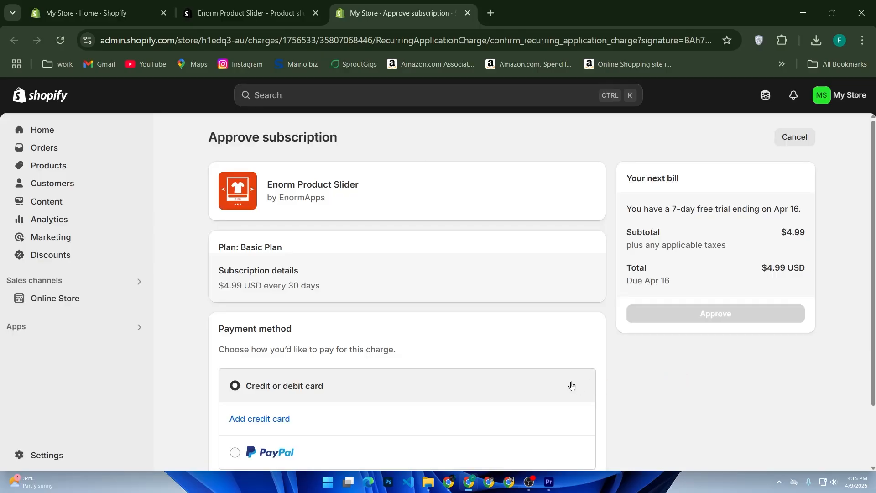
scroll(573, 386, "down", 3)
scroll(570, 379, "up", 3)
left_click(584, 371)
scroll(586, 370, "down", 2)
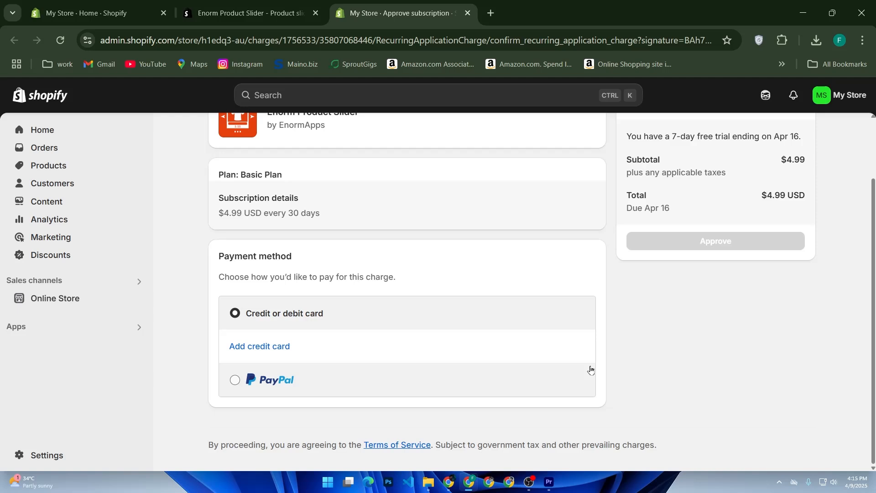
scroll(601, 364, "up", 2)
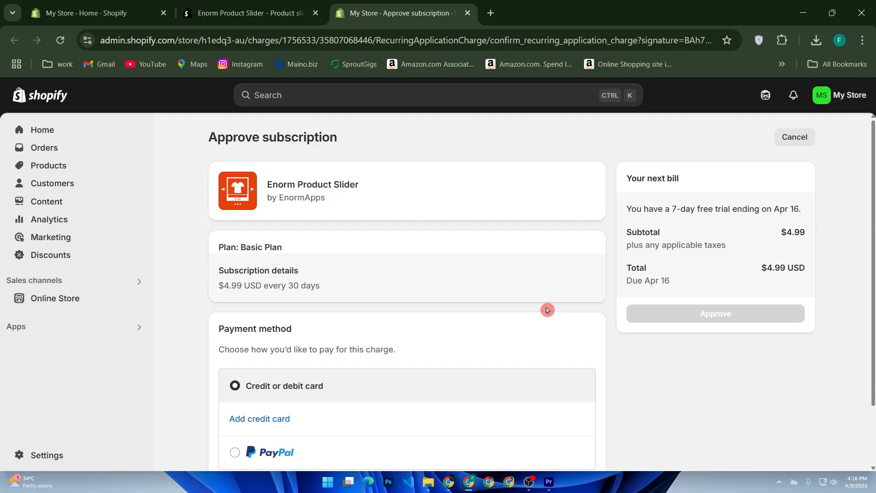
Step: Return to the store admin, dismiss the app recommendations and open the Dawn theme for customization
left_click(44, 88)
left_click(87, 13)
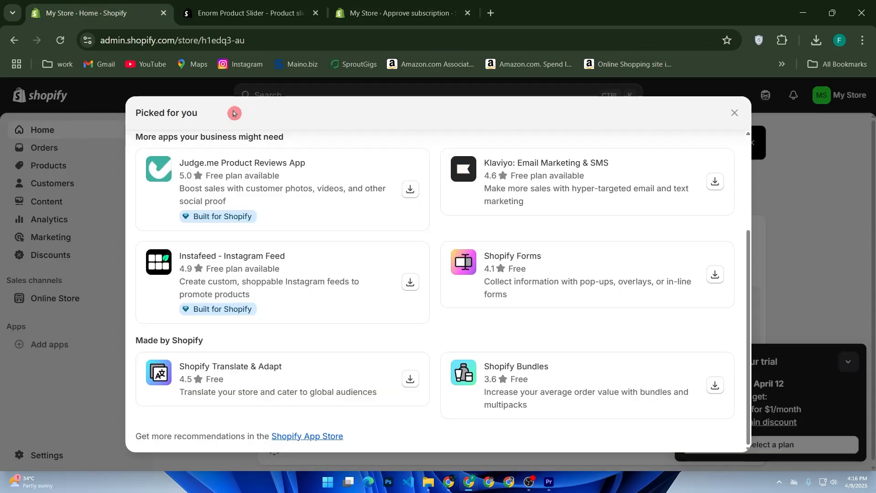
left_click(115, 124)
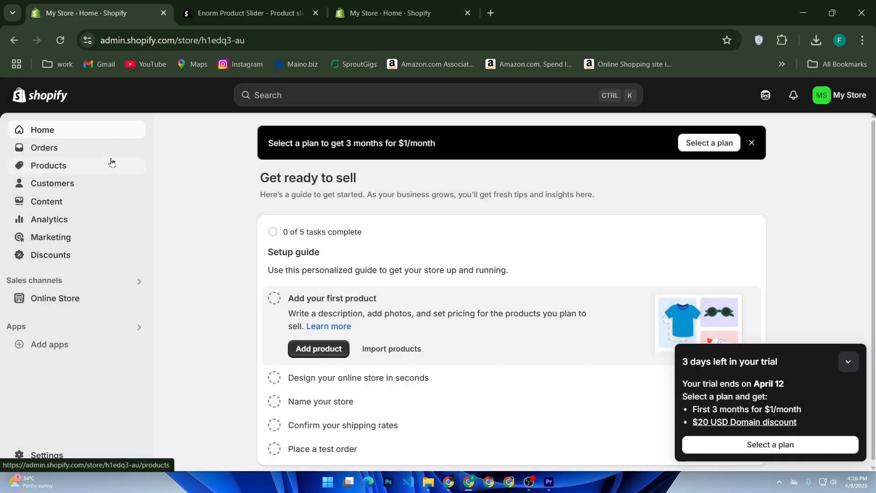
left_click(67, 310)
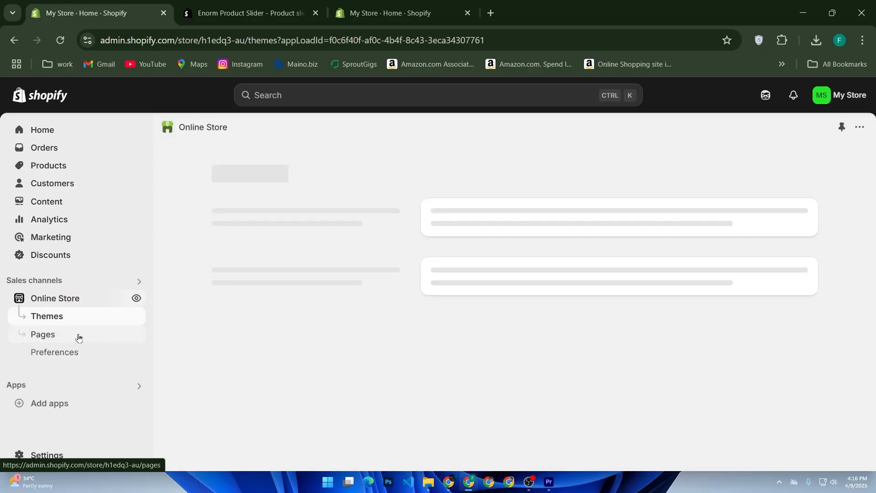
left_click(75, 316)
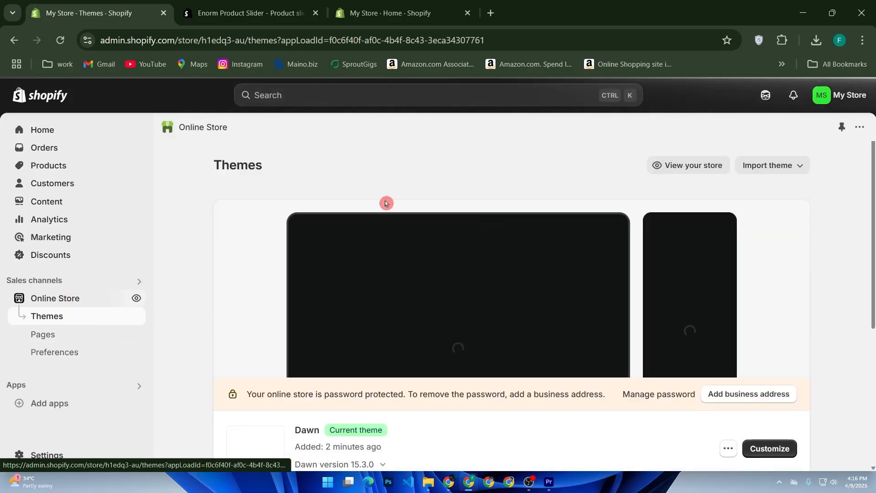
left_click(791, 445)
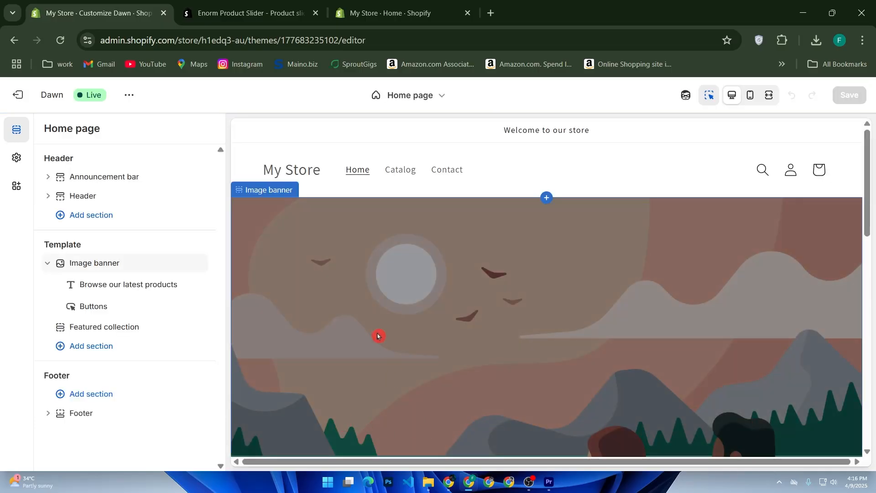
Step: Look through the home page preview and the section types that can be added to its template
scroll(378, 336, "down", 7)
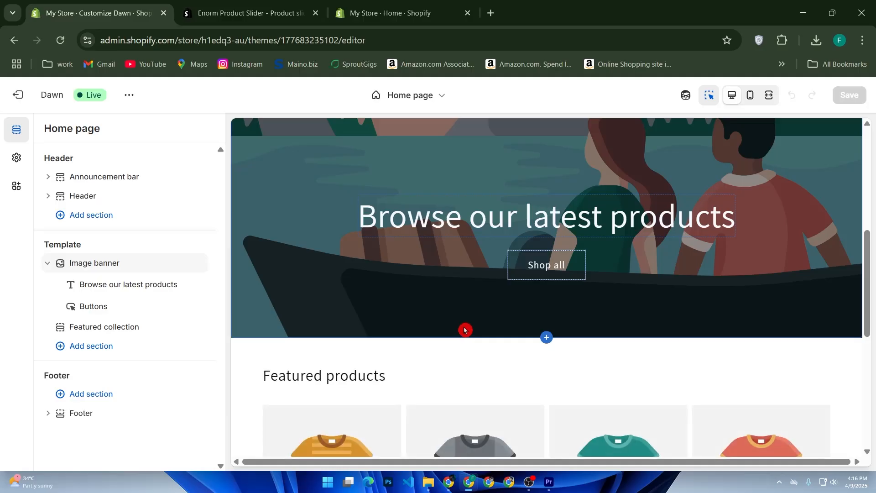
scroll(465, 330, "down", 2)
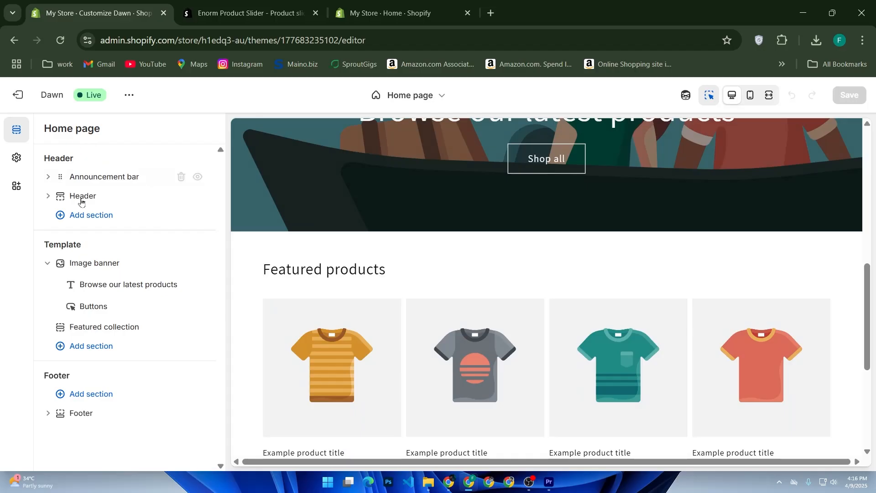
left_click(95, 345)
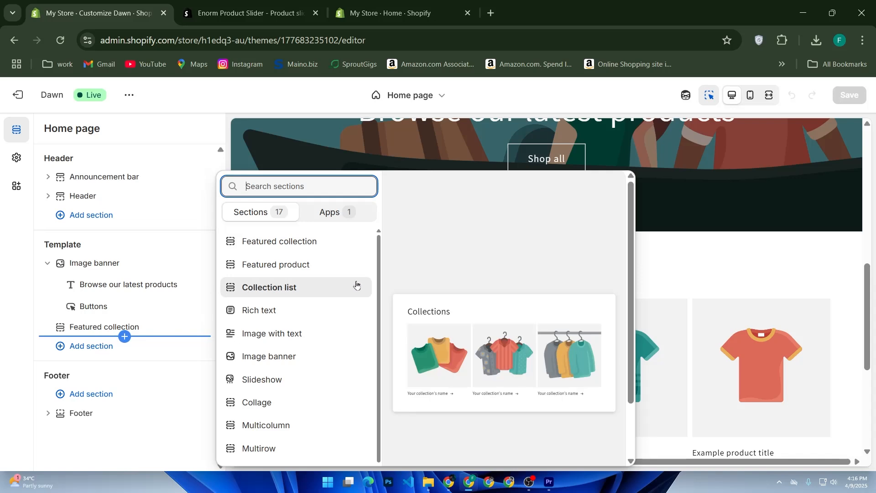
scroll(295, 256, "down", 2)
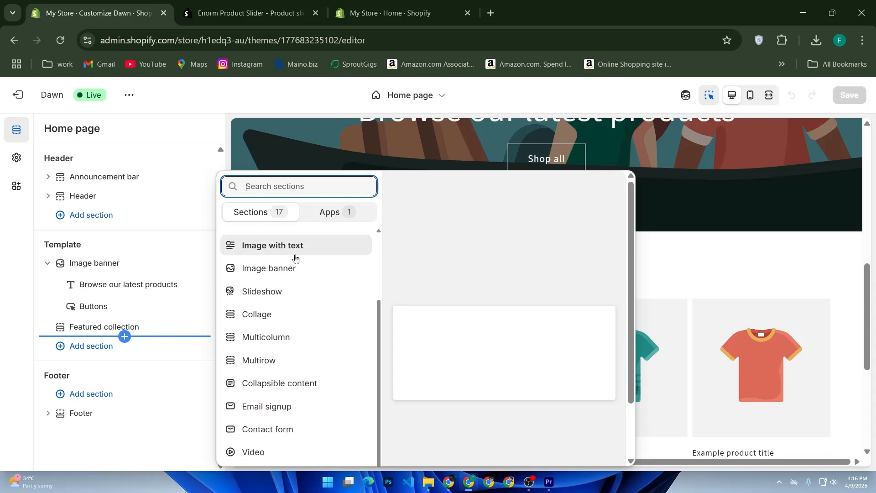
left_click(192, 375)
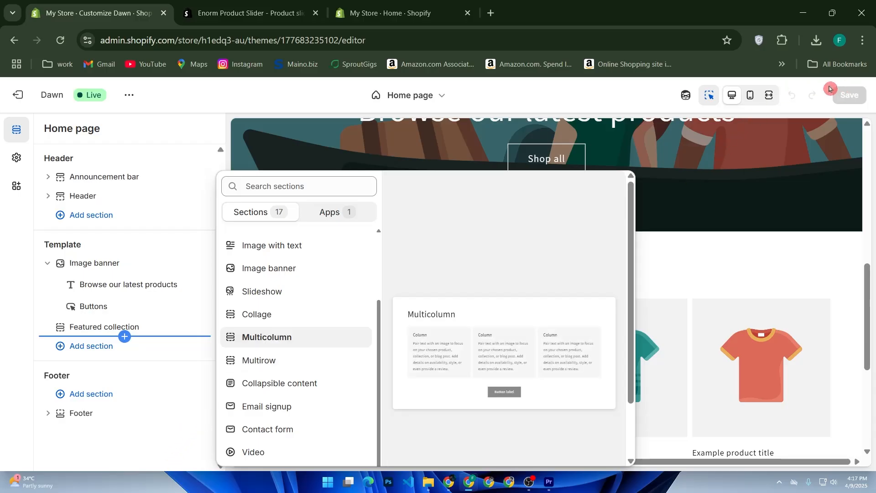
left_click(604, 208)
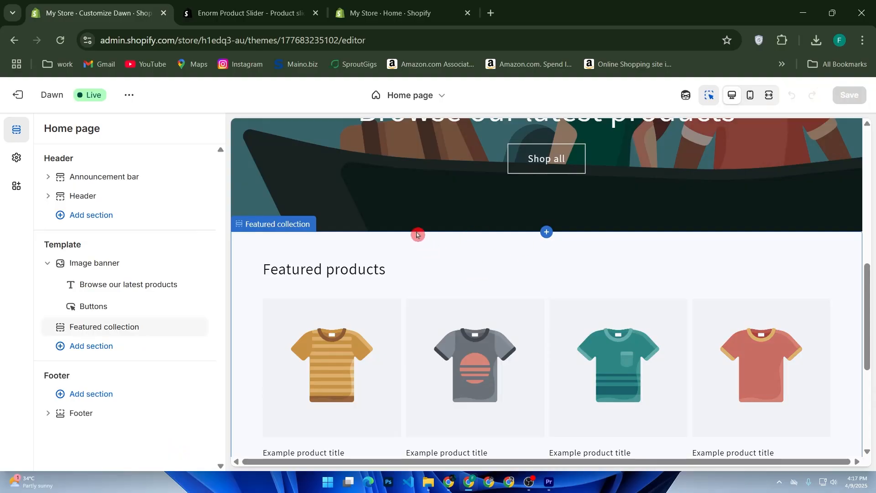
Step: Open the settings of the home page's Featured collection section and go to its mobile layout and carousel options
scroll(348, 233, "down", 4)
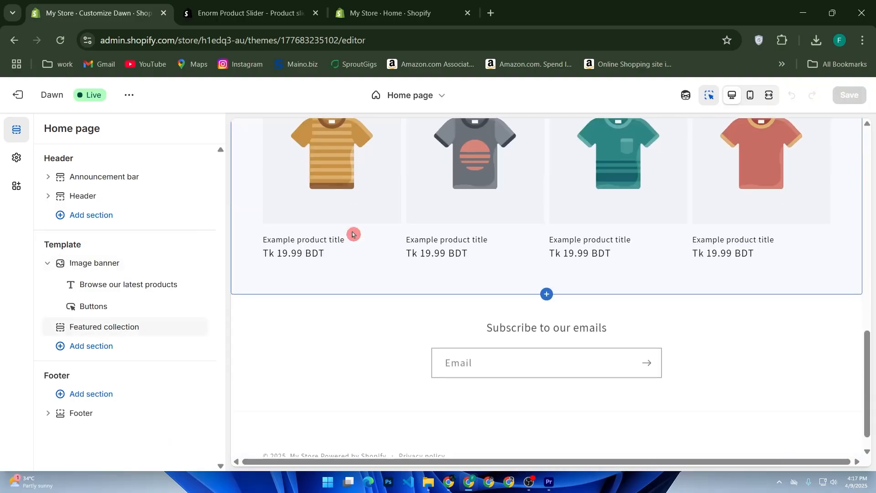
left_click(353, 232)
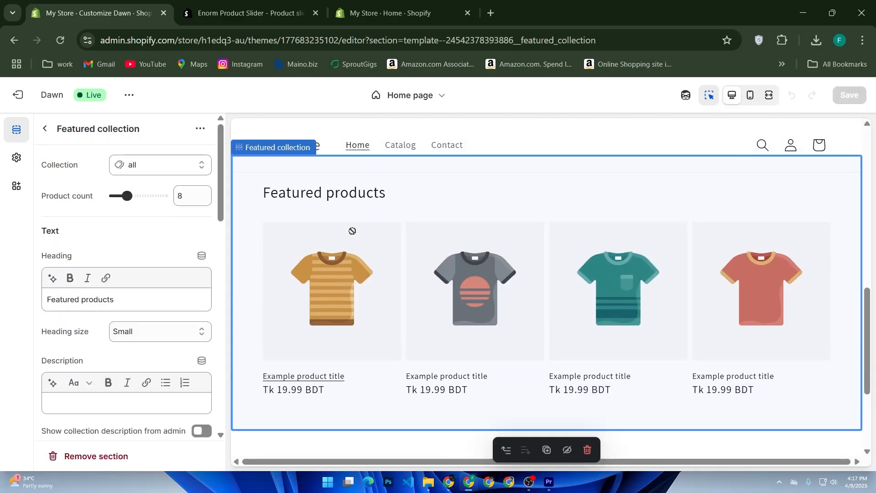
scroll(183, 269, "down", 9)
scroll(183, 268, "down", 5)
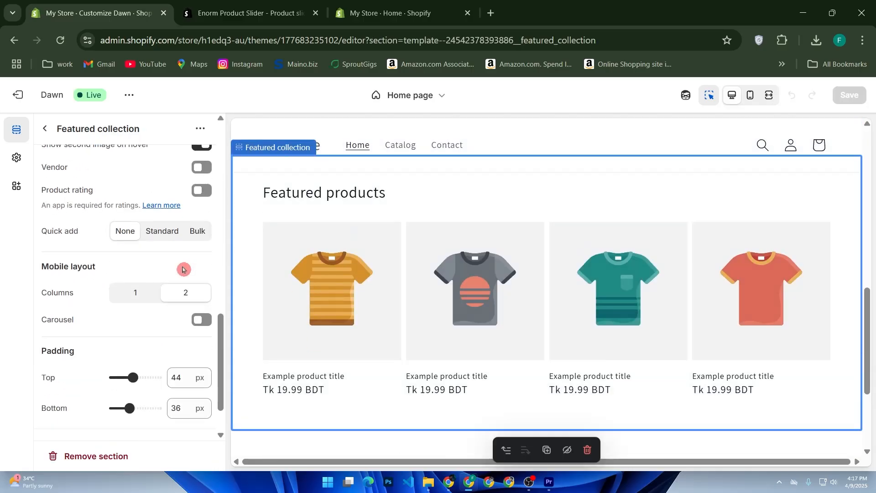
scroll(183, 269, "down", 2)
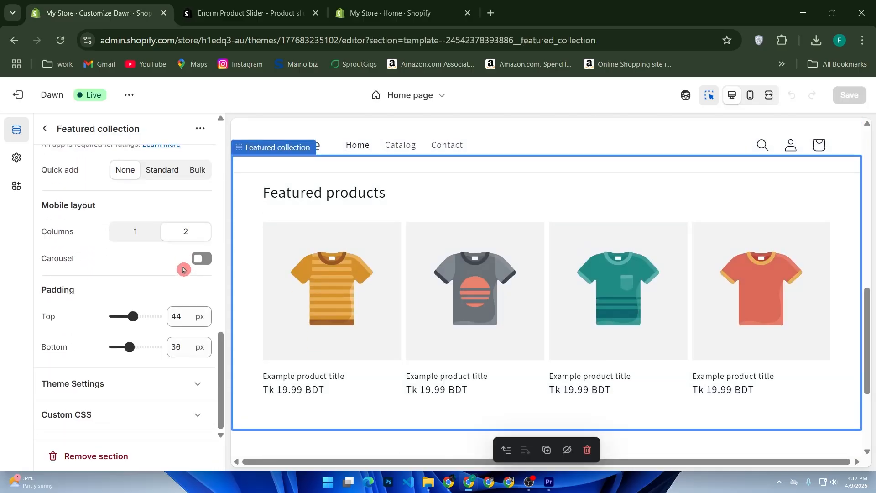